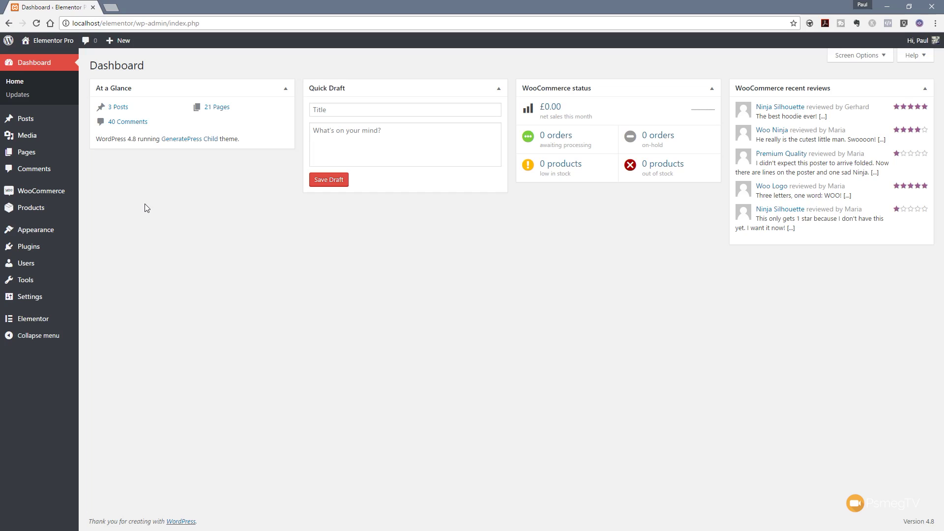
Step: Go to Elementor > Tools and show the Version Control rollback and beta tester options
mouse_move(29, 321)
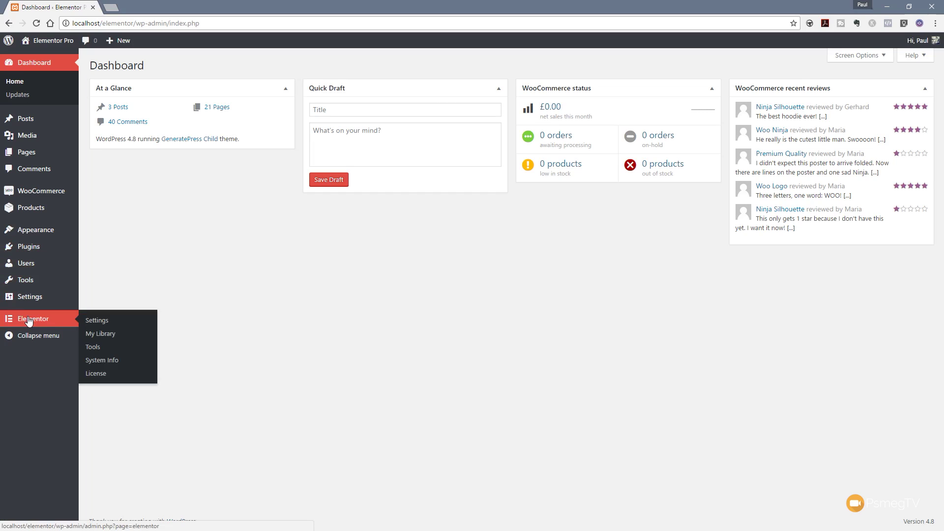
left_click(106, 349)
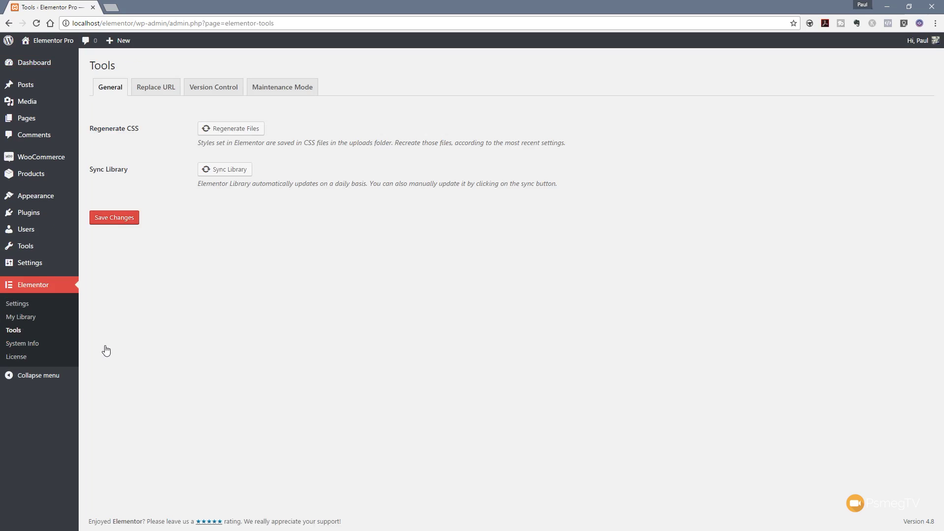
left_click(224, 88)
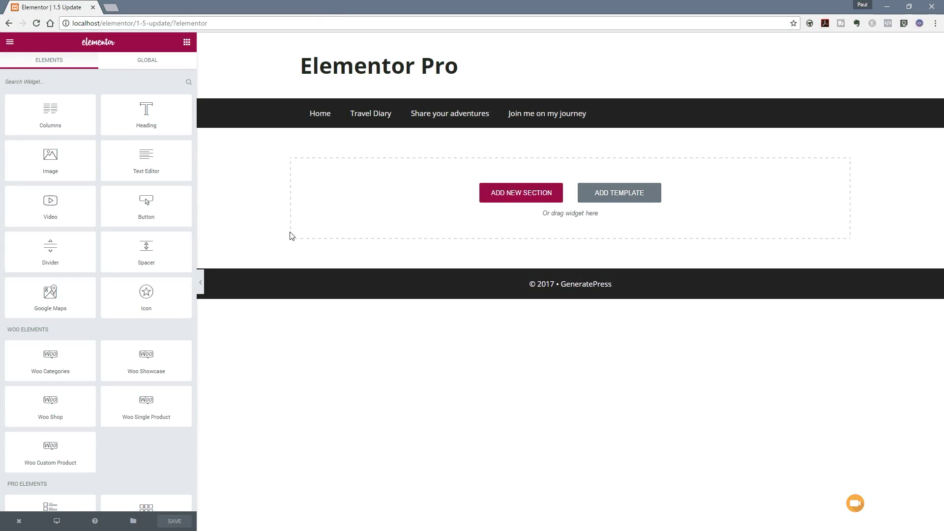
Step: Add an empty one-column section to the top of the '1.5 Update' page
left_click(500, 197)
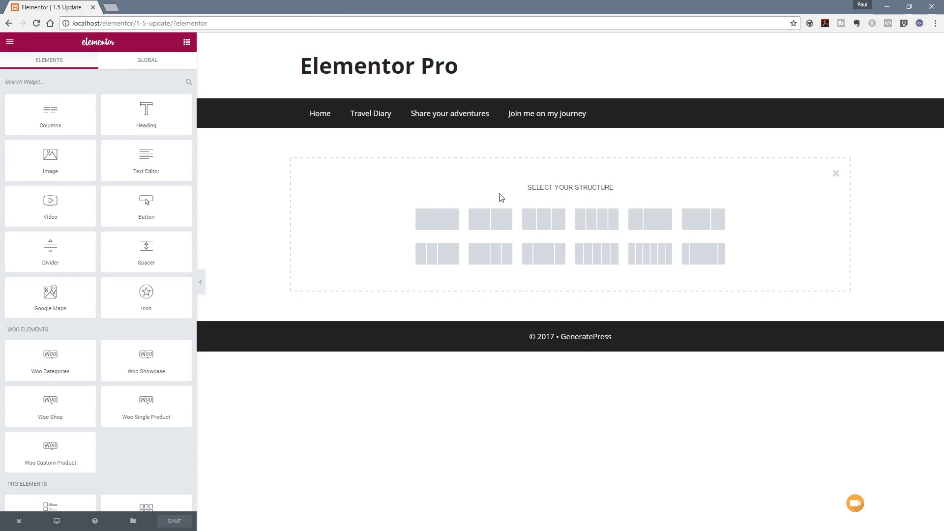
left_click(444, 220)
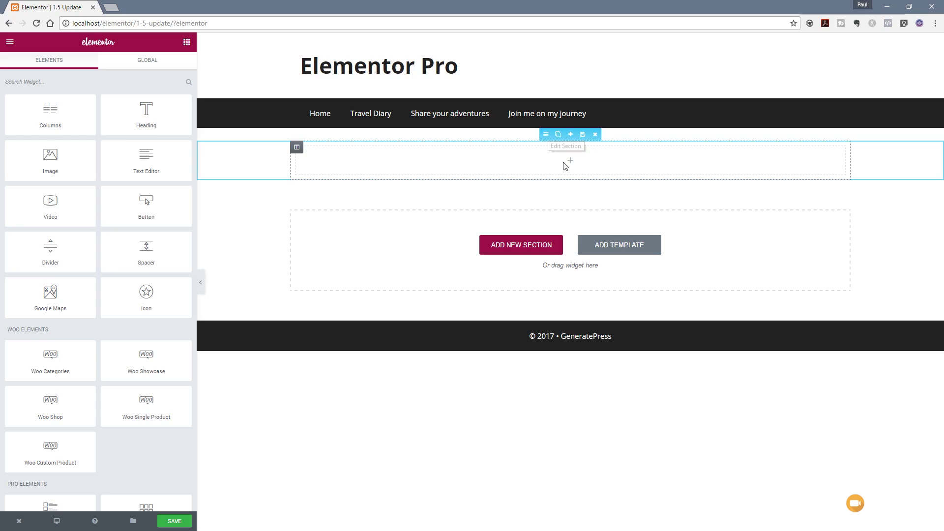
mouse_move(297, 150)
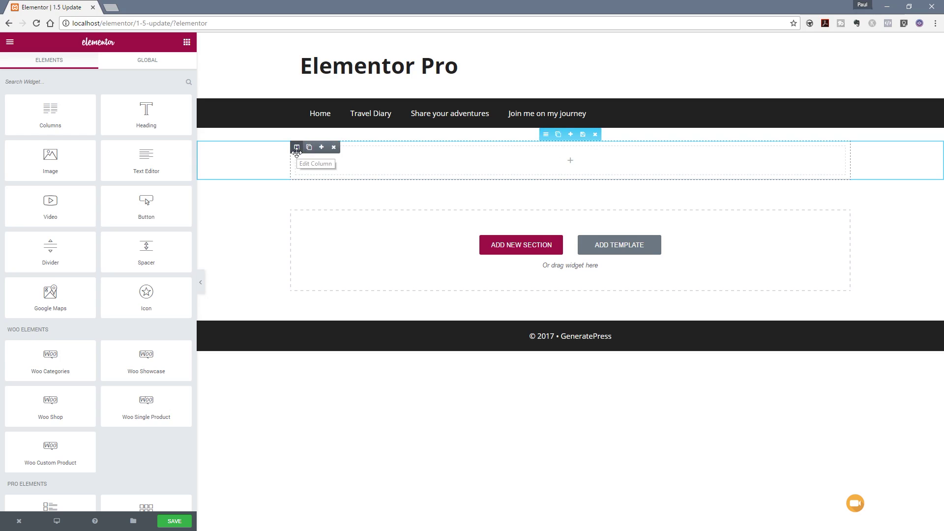
Step: Insert a new two-column section above the existing one-column section
left_click(571, 135)
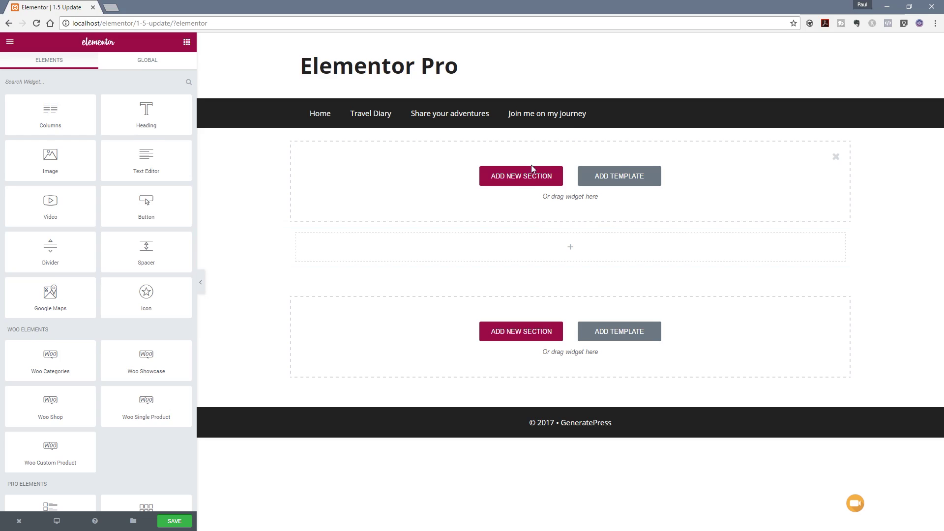
left_click(514, 182)
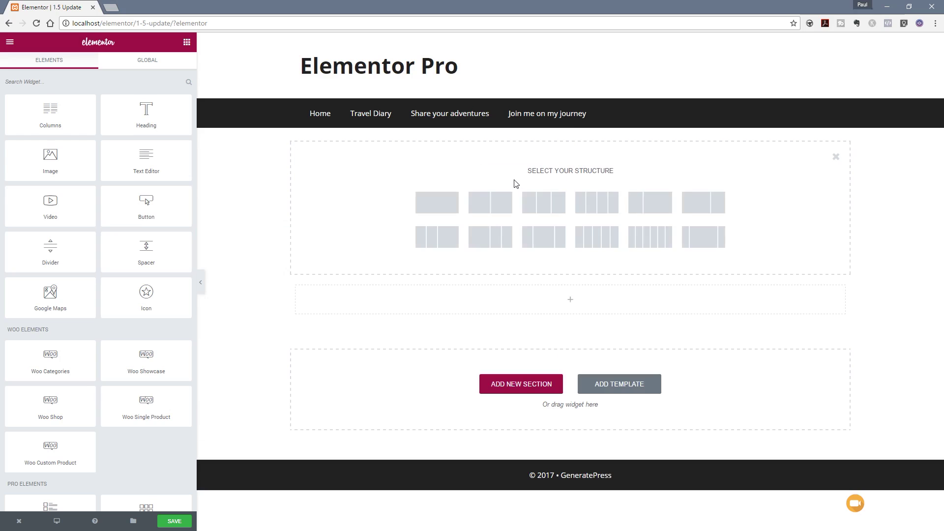
left_click(498, 209)
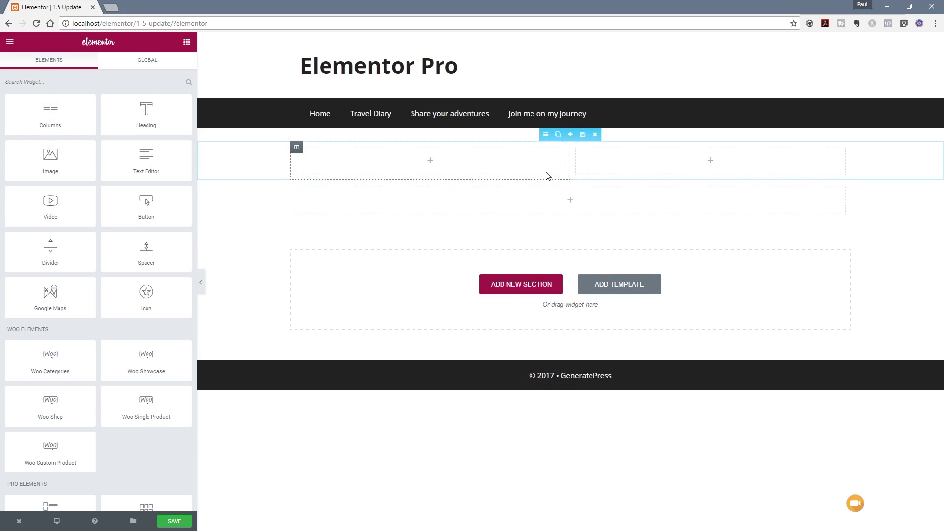
Step: Drag the two-column section by its handle to keep it at the page top
mouse_move(546, 139)
left_mouse_down()
mouse_move(540, 249)
mouse_move(543, 144)
left_mouse_up()
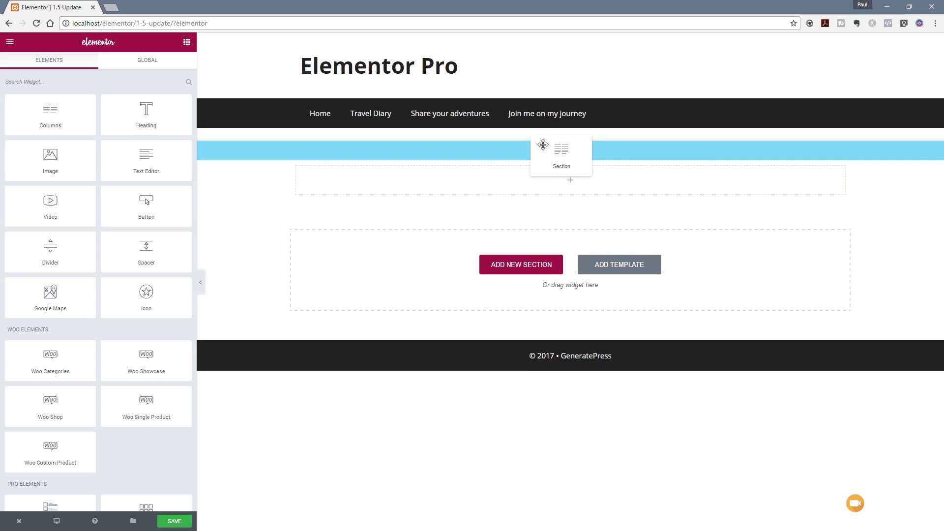
left_click_drag(543, 145, 544, 147)
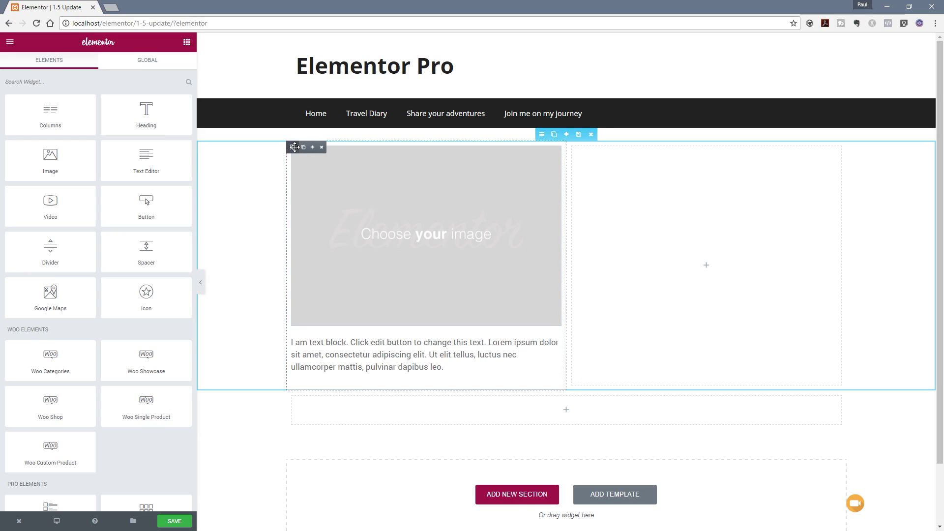
Step: Set the left column's Widgets Space to 50 px
left_click(294, 147)
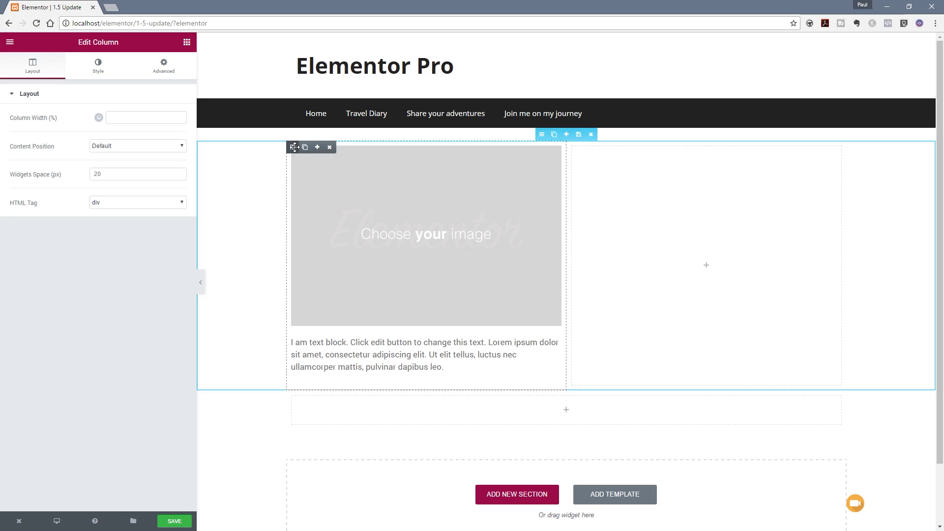
double_click(107, 172)
type("50")
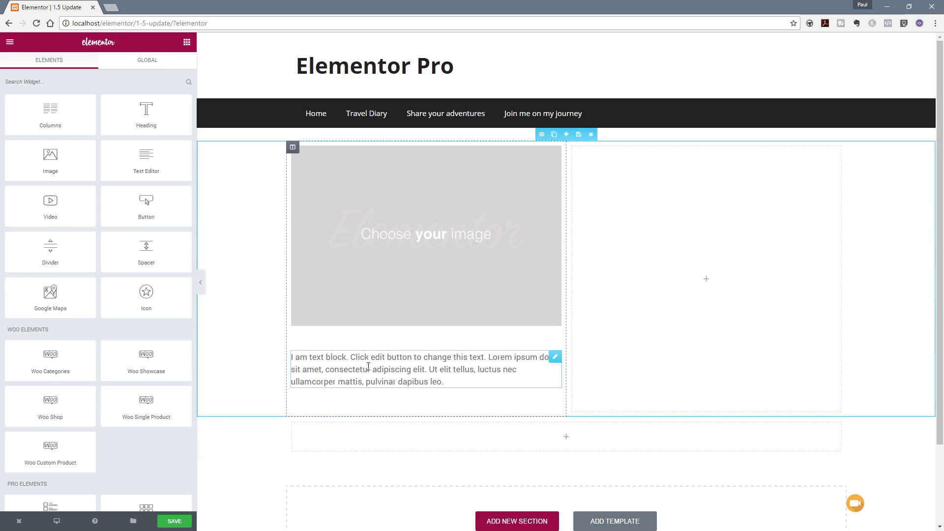
Step: Give the text block a Classic light blue #6ec1e4 hover background under Advanced > Background
left_click(554, 357)
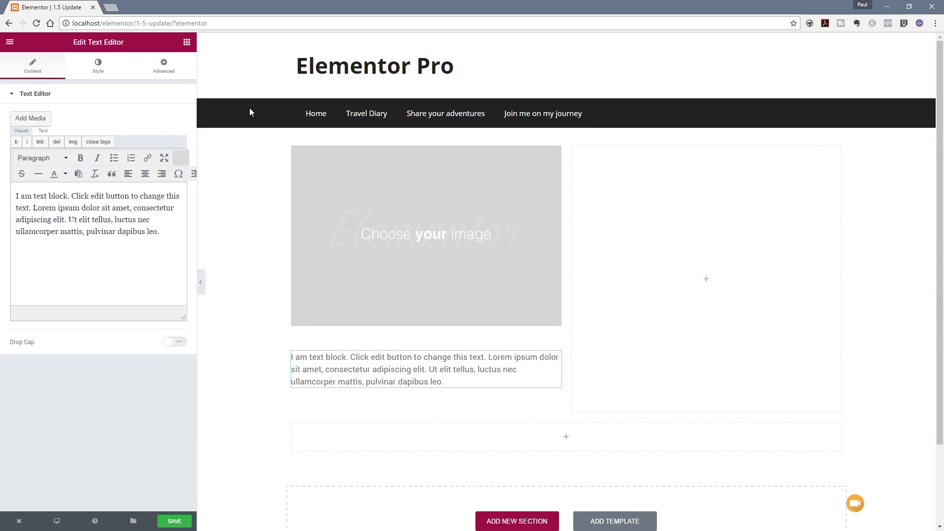
left_click(104, 67)
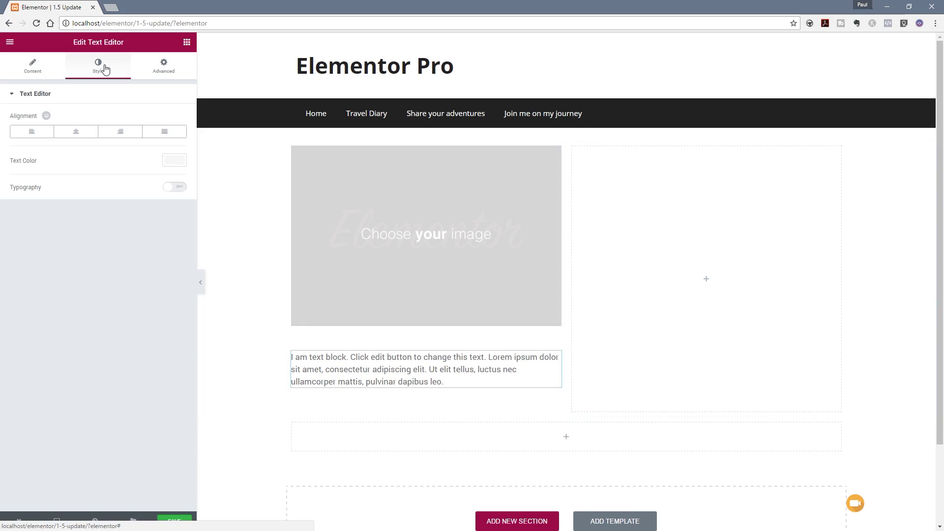
left_click(163, 69)
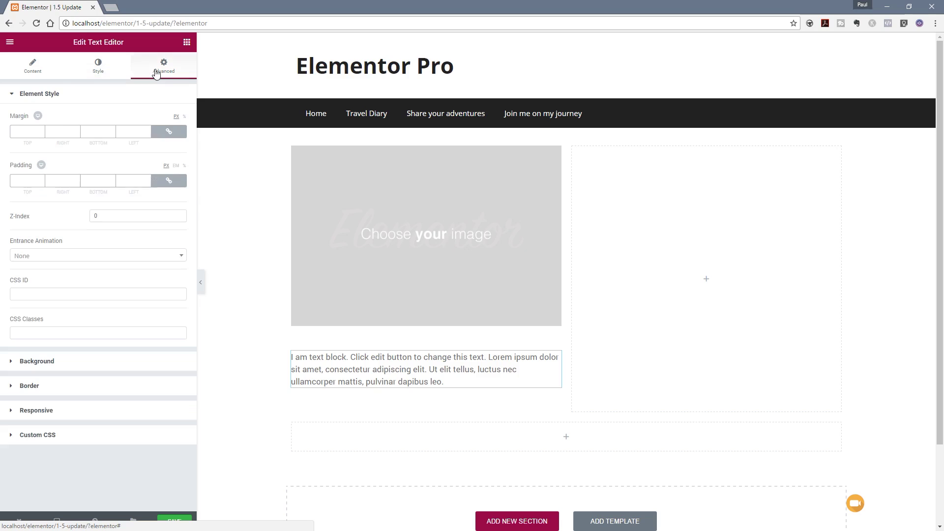
left_click(46, 364)
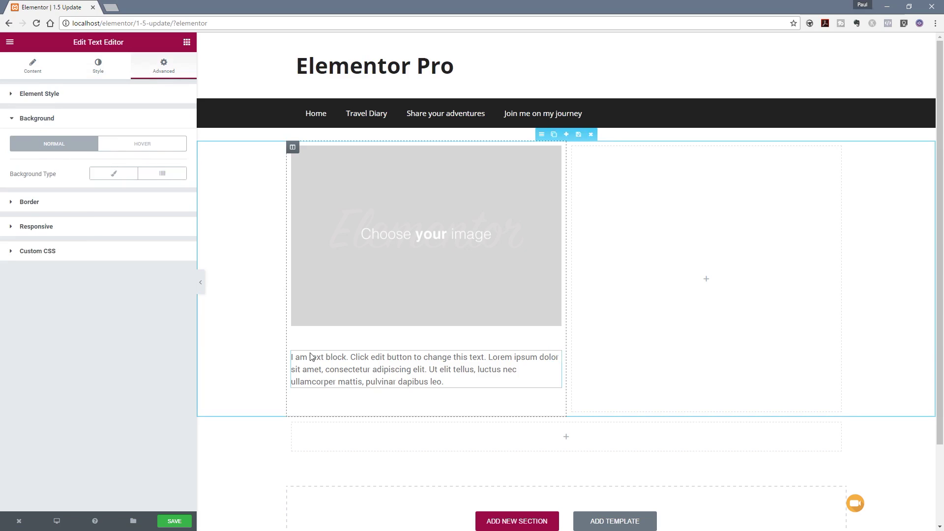
left_click(140, 146)
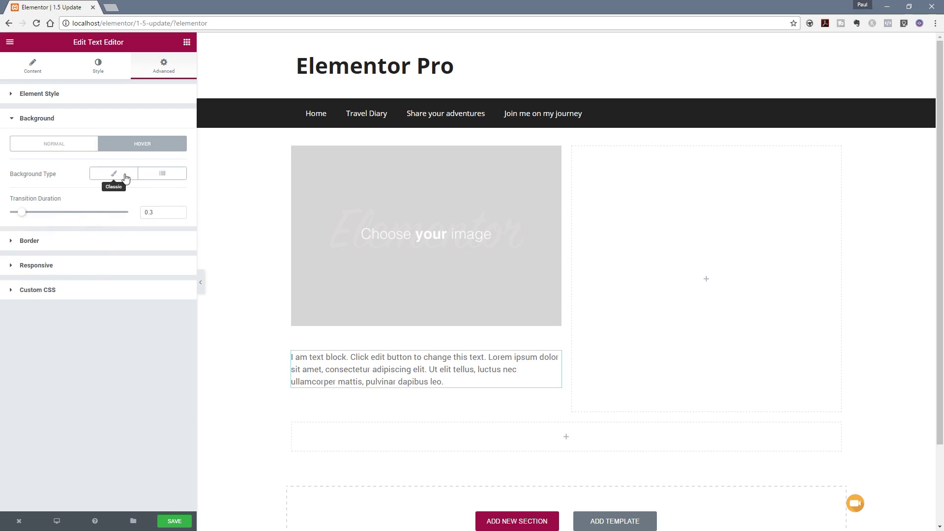
left_click(125, 179)
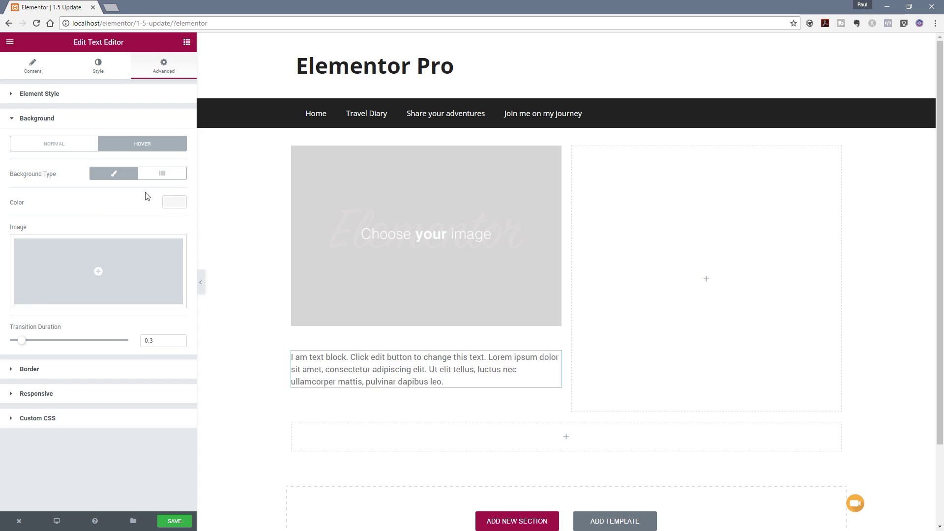
left_click(174, 178)
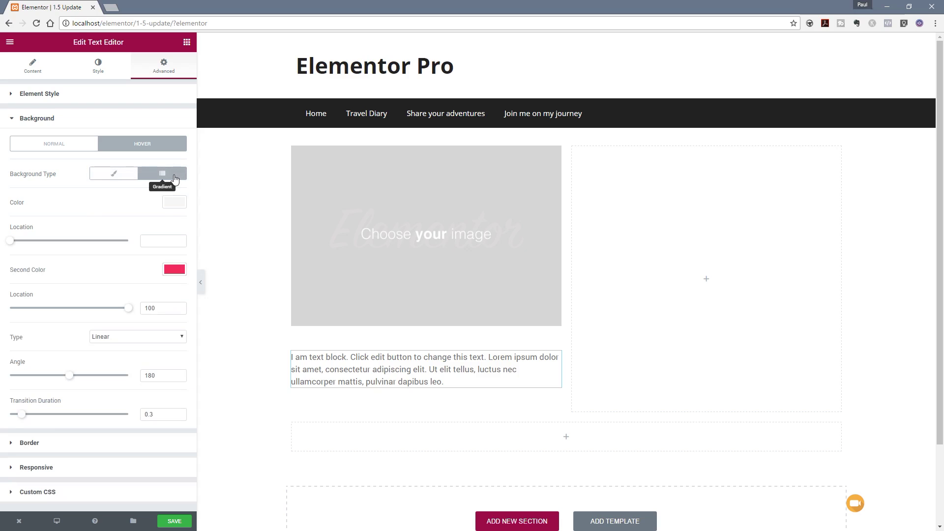
left_click(109, 175)
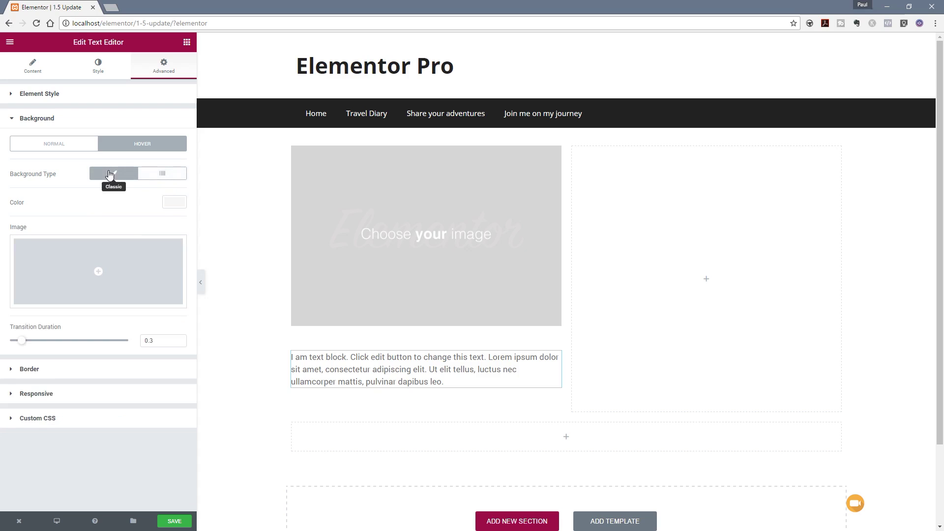
left_click(174, 202)
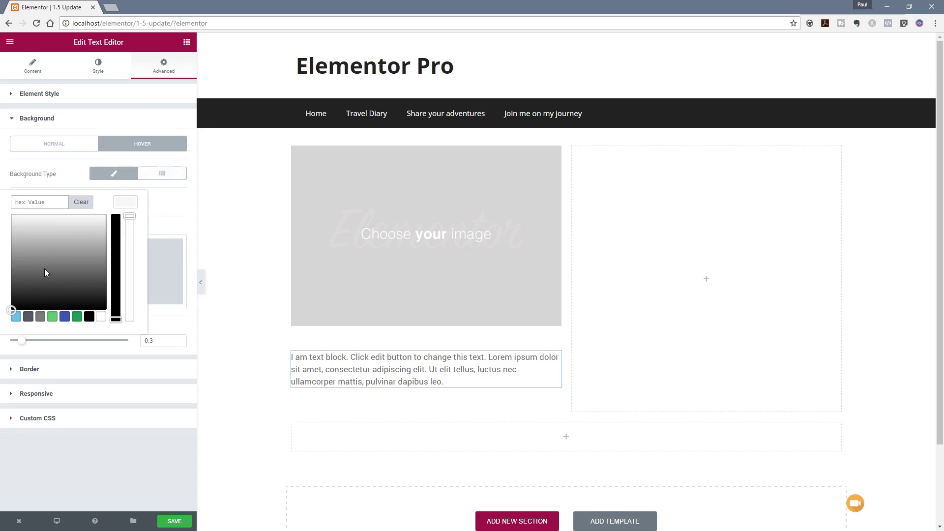
left_click(16, 316)
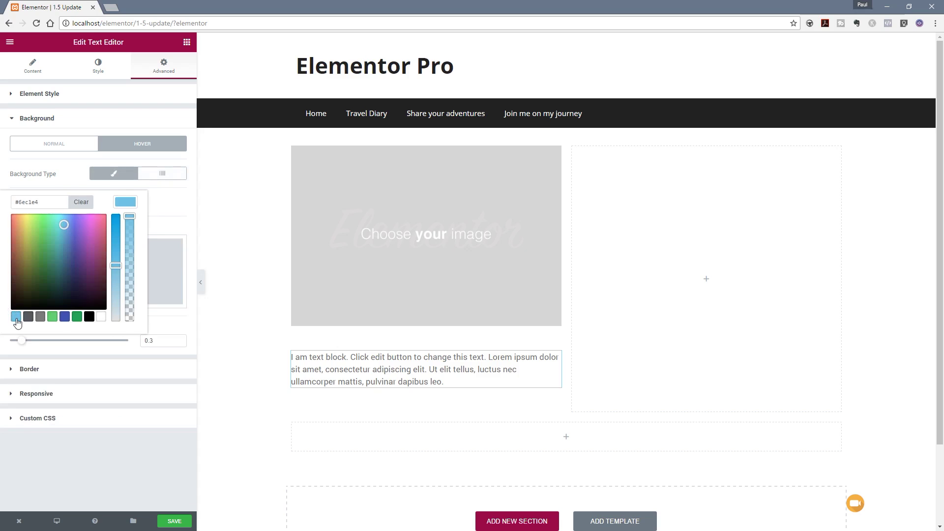
left_click(169, 205)
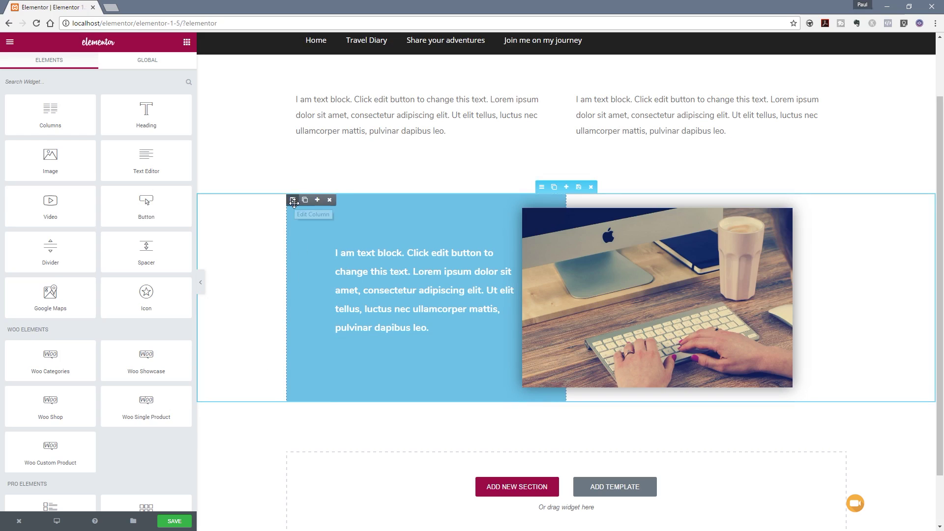
Step: Raise the blue column's Z-Index to 2 to cover the photo, then set it back to 1
left_click(293, 201)
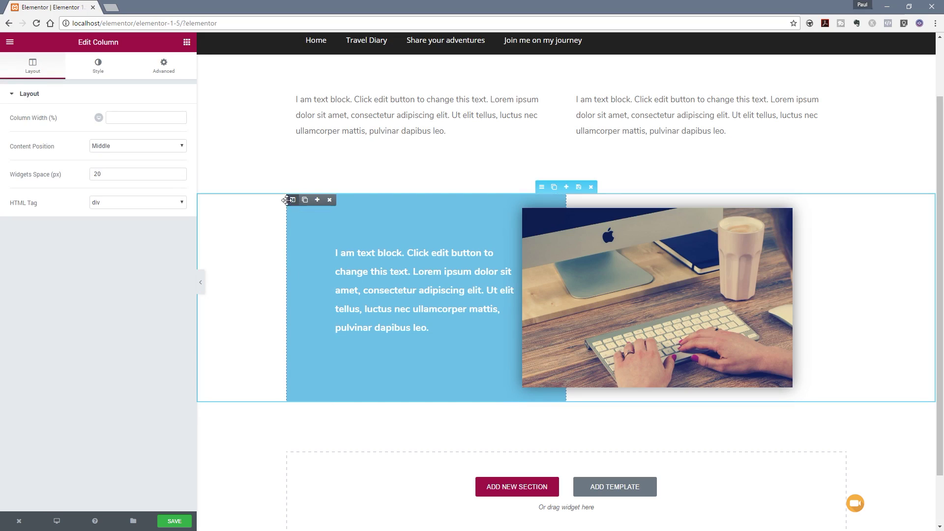
left_click(165, 67)
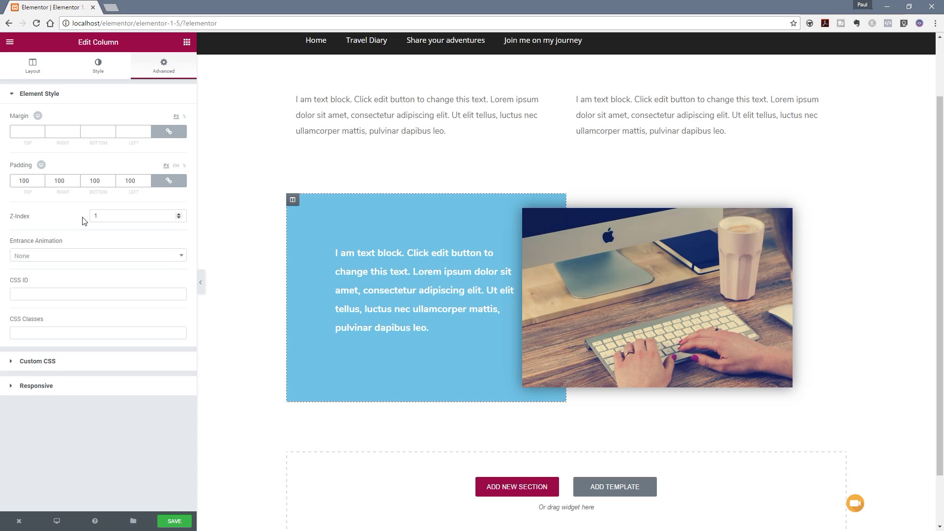
left_click_drag(107, 216, 85, 220)
type("2")
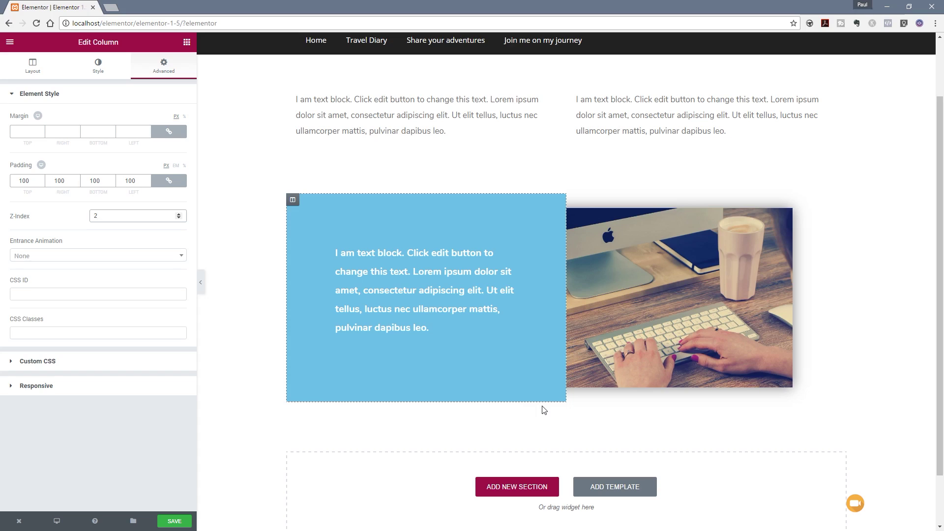
key("BackSpace")
type("1")
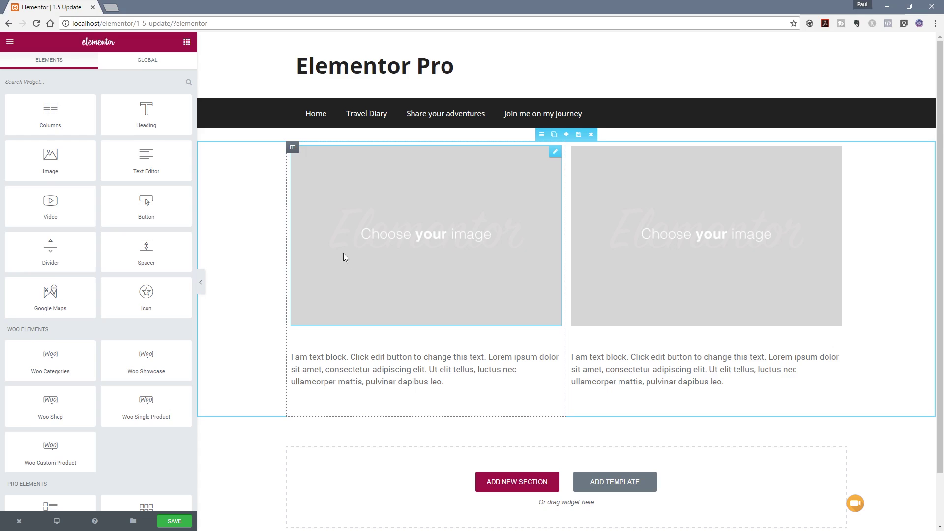
Step: Open the left image-and-text column's Edit Column layout settings
left_click(293, 146)
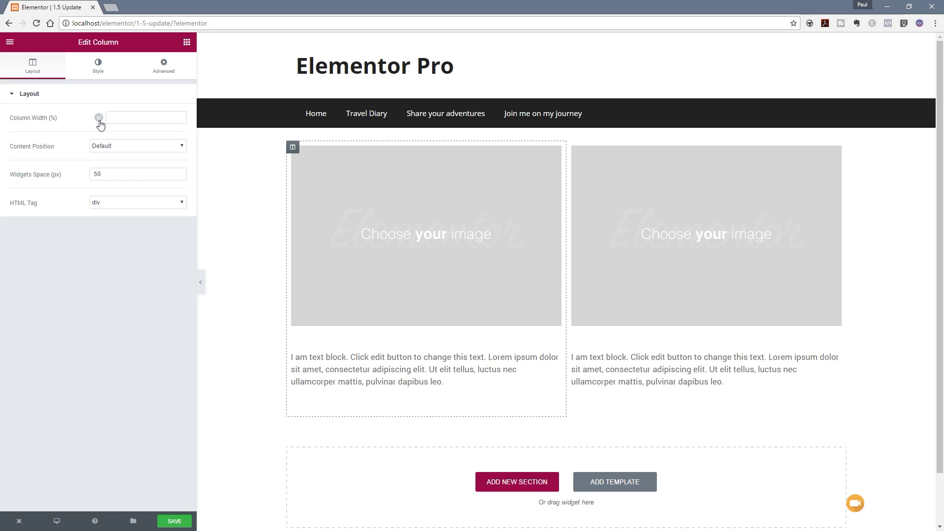
Step: Set the tablet Column Width of both the left and right columns to 100
mouse_move(99, 123)
left_click(111, 118)
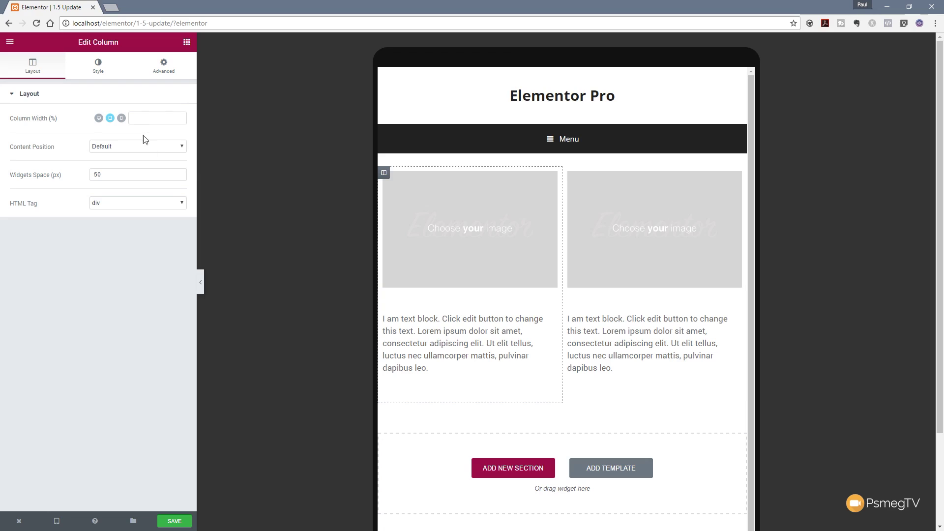
left_click(145, 119)
type("100")
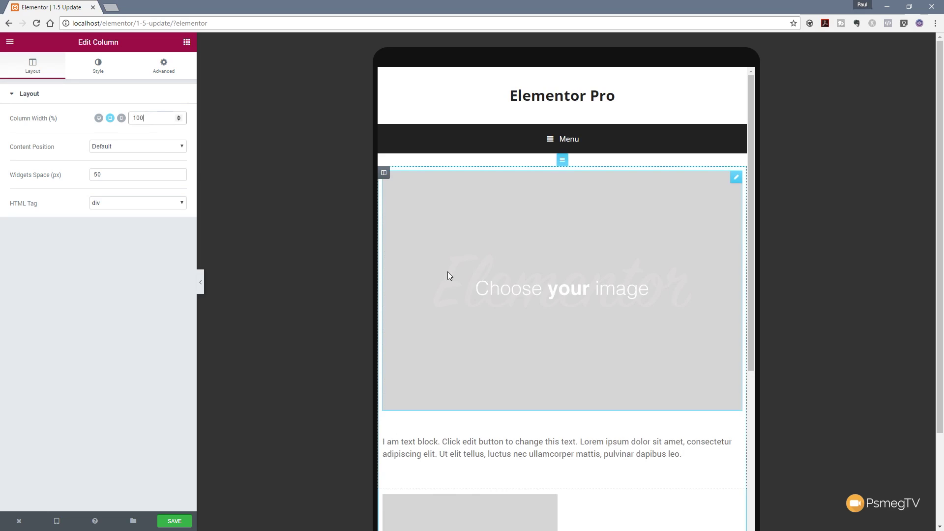
scroll(585, 348, "down", 5)
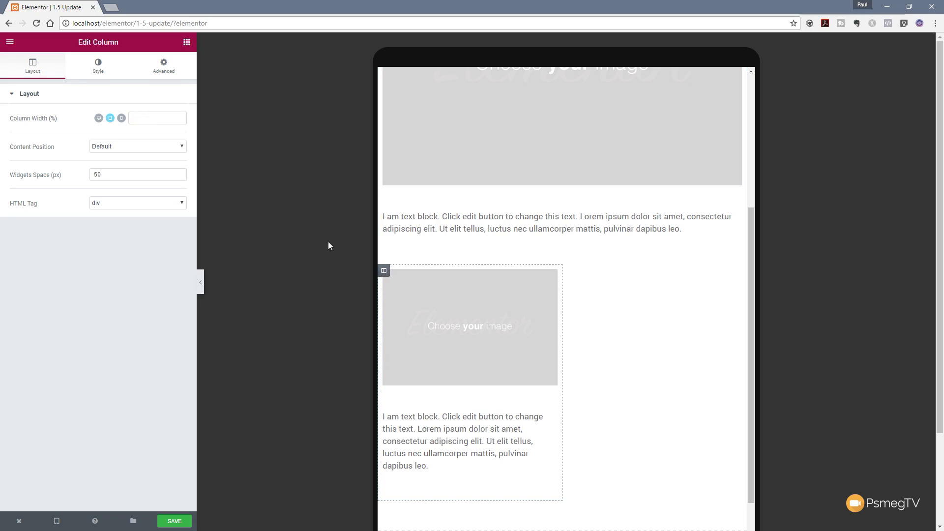
left_click(151, 119)
type("100")
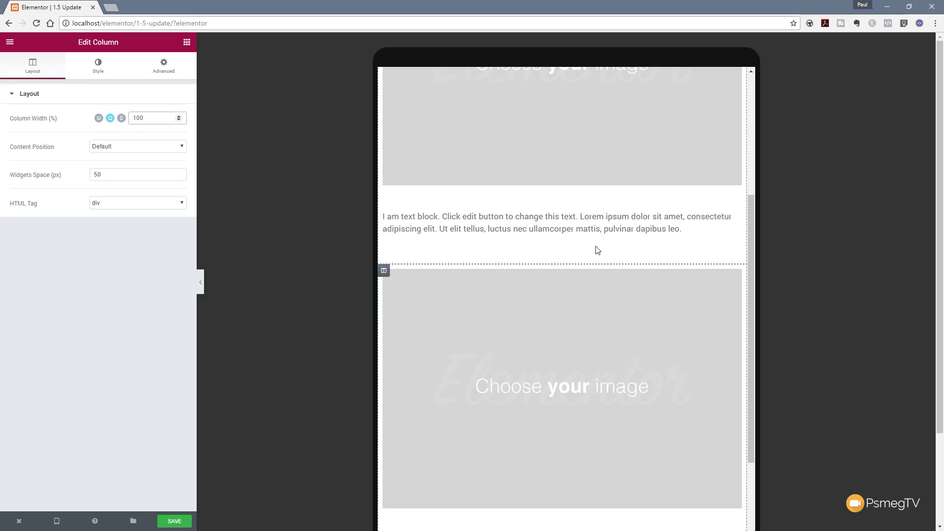
Step: Preview the page at desktop, tablet, then mobile width, scrolled back to the top
left_click(98, 121)
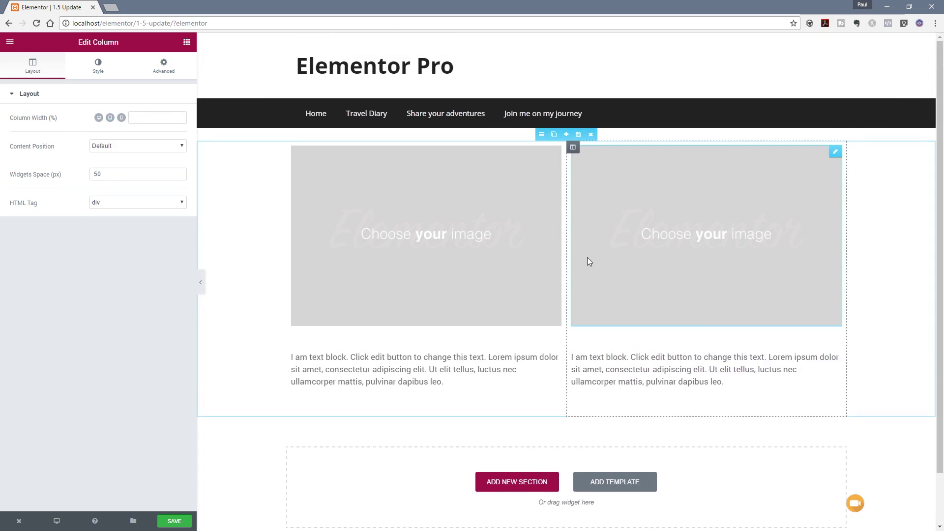
left_click(110, 118)
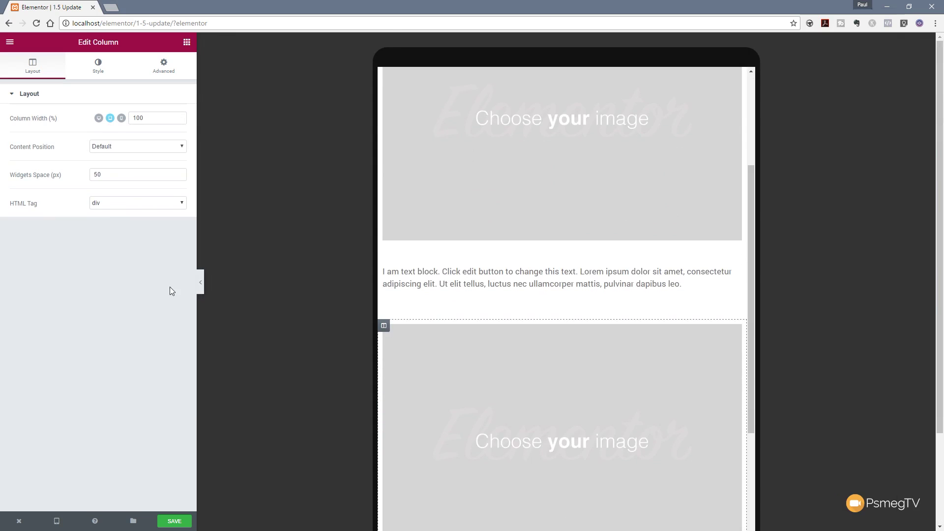
left_click(122, 119)
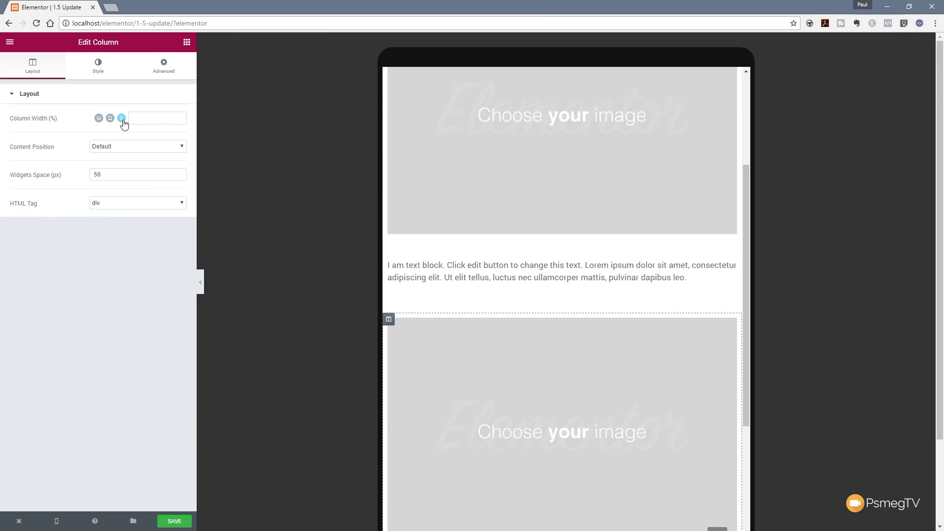
scroll(626, 312, "up", 2)
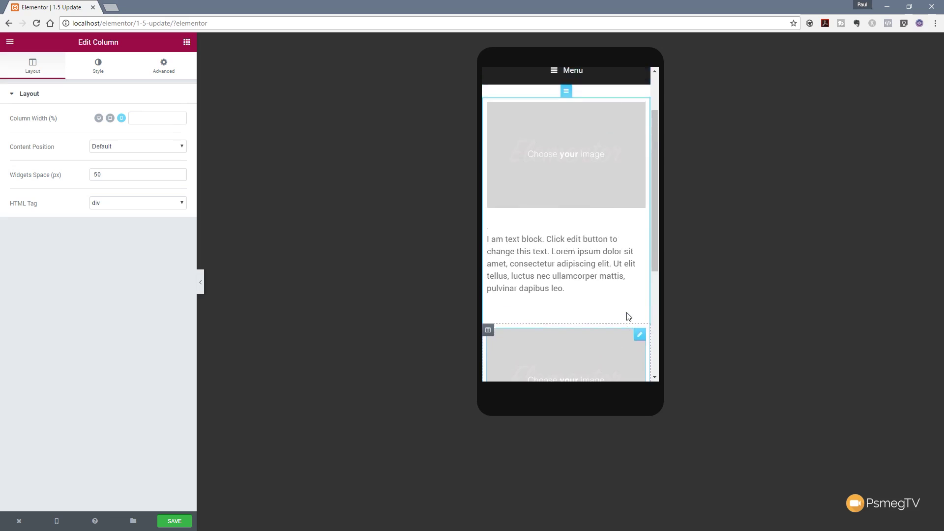
scroll(629, 316, "up", 2)
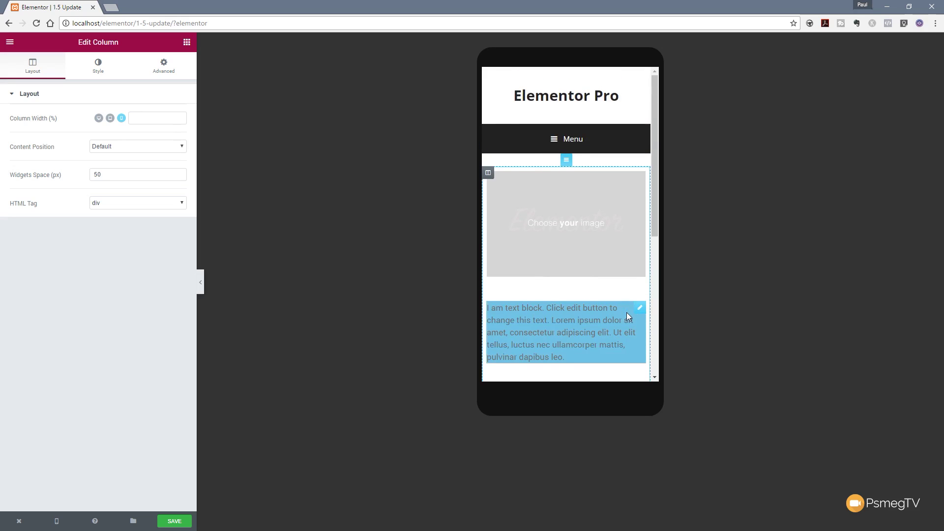